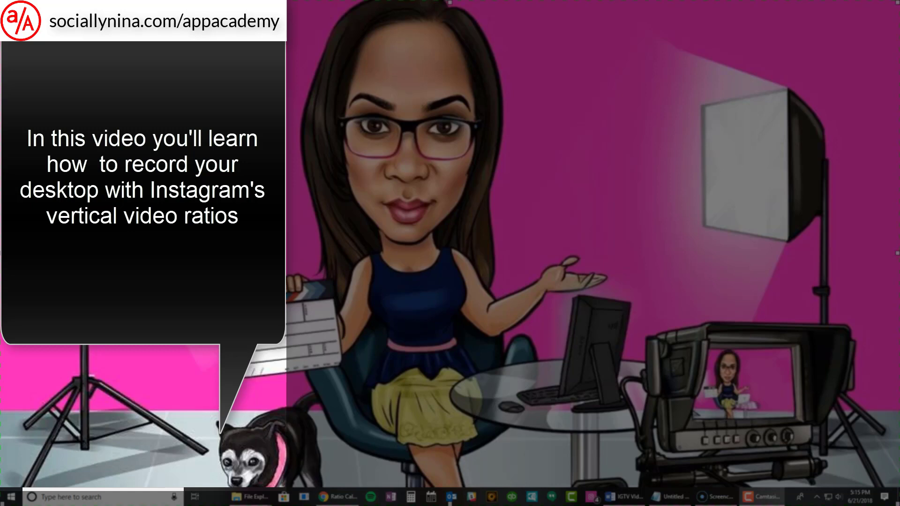
# Step: Reposition the recorder and set its recording area to the widescreen 1080p HD (1920x1080) preset
pyautogui.moveTo(891, 413); pyautogui.dragTo(702, 74)
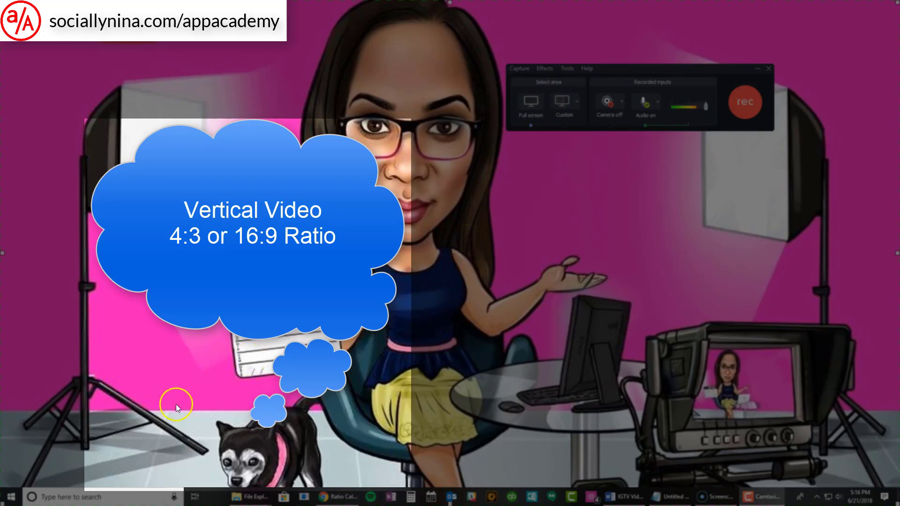
pyautogui.moveTo(678, 68); pyautogui.dragTo(474, 83)
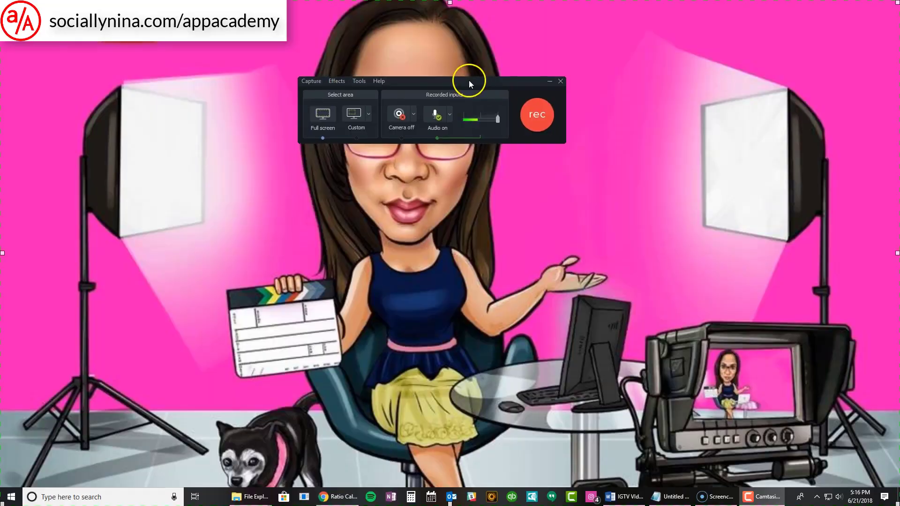
pyautogui.click(313, 112)
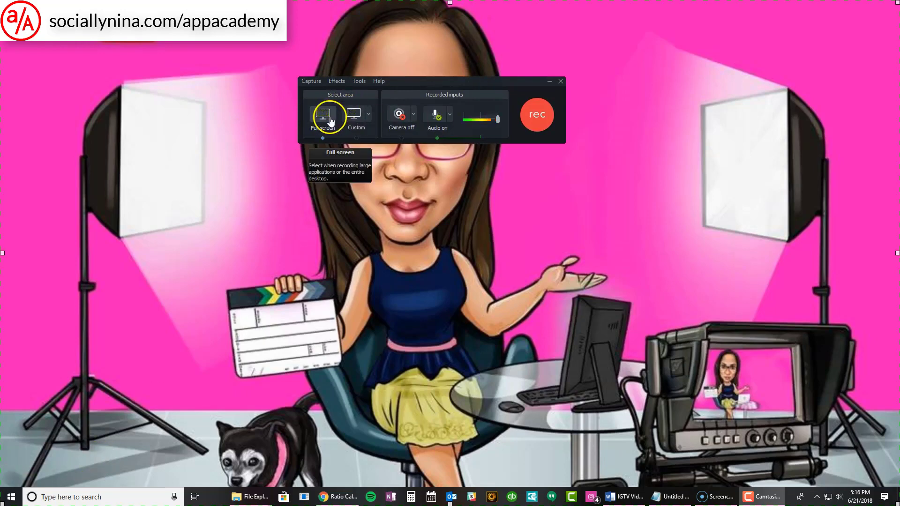
pyautogui.click(368, 116)
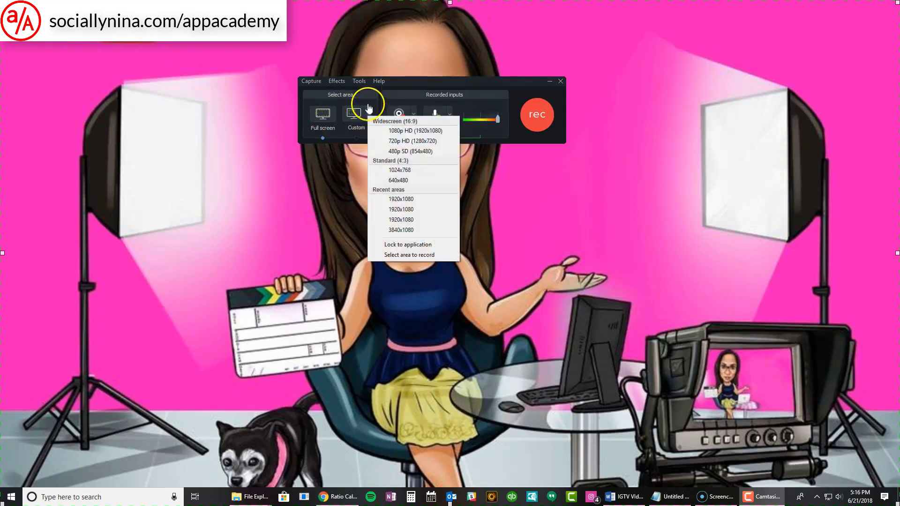
pyautogui.click(402, 131)
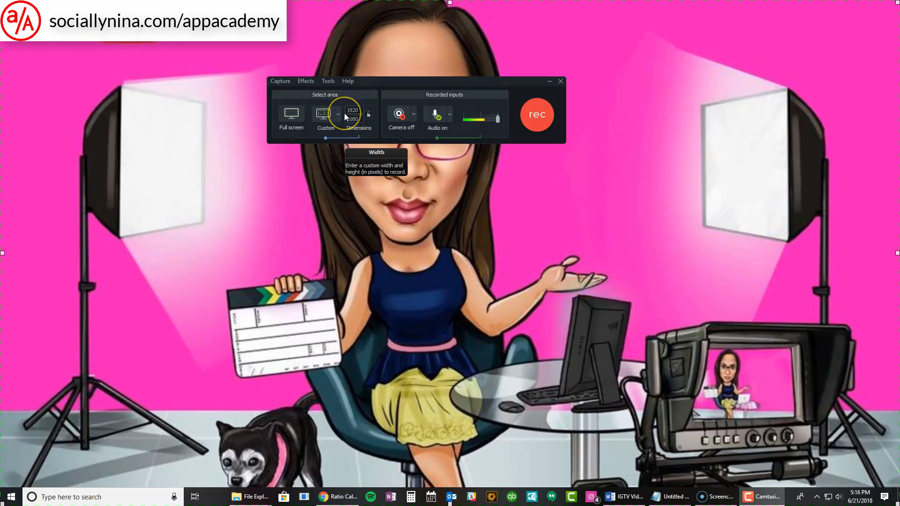
# Step: Lock the aspect ratio of the custom recording area and set its width to 500
pyautogui.click(369, 117)
pyautogui.doubleClick(358, 110)
pyautogui.write('50')
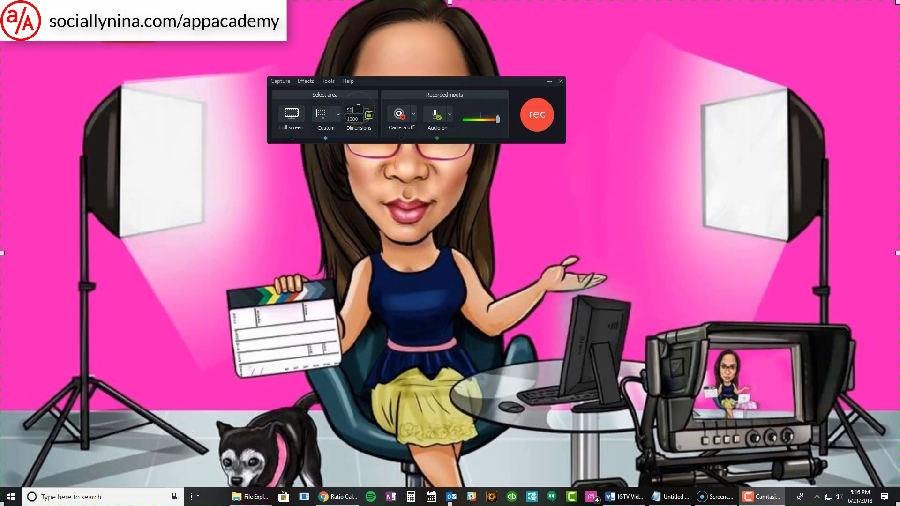
pyautogui.write('0')
pyautogui.click(352, 116)
pyautogui.click(203, 86)
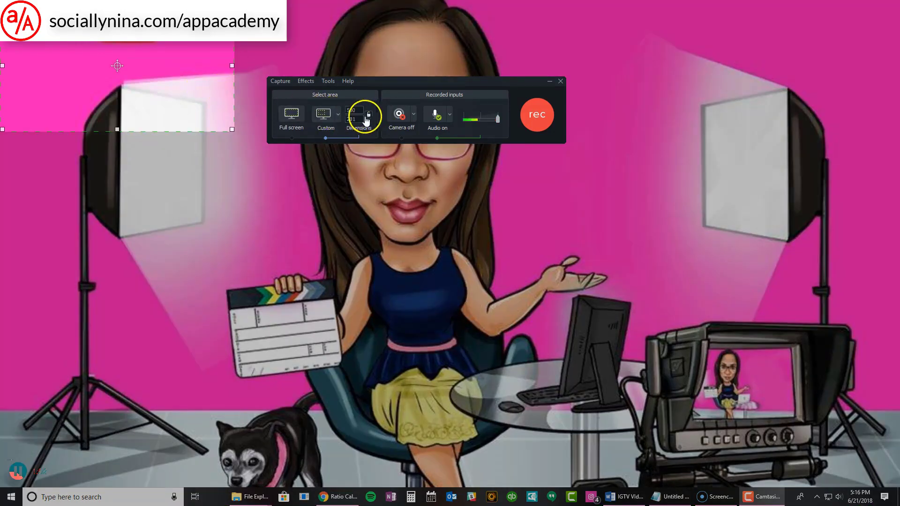
# Step: Maximize the ratio calculator's browser window and return the recording area to full screen
pyautogui.moveTo(398, 81); pyautogui.dragTo(312, 32)
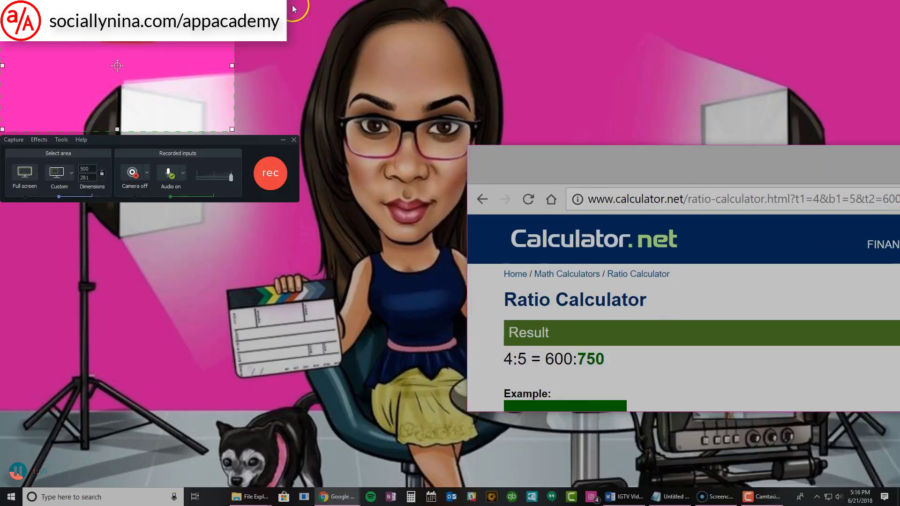
pyautogui.press('super+Up')
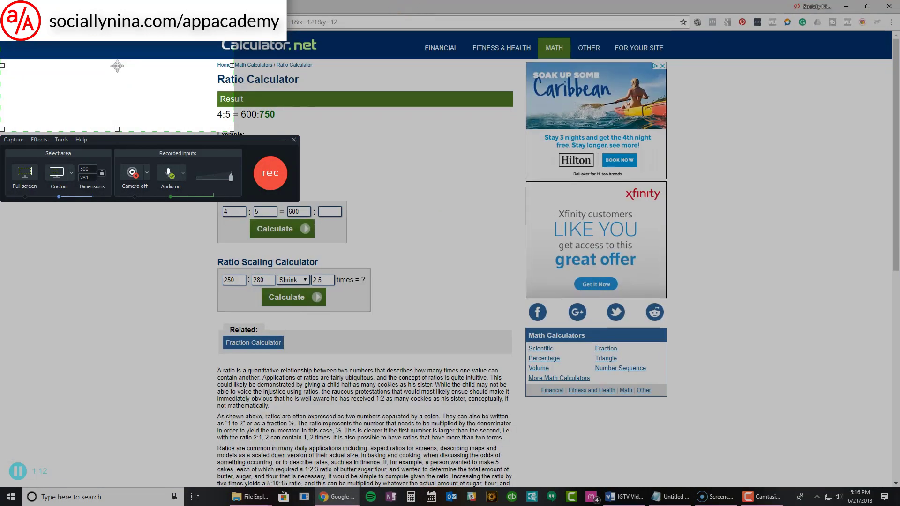
pyautogui.moveTo(188, 140); pyautogui.dragTo(182, 296)
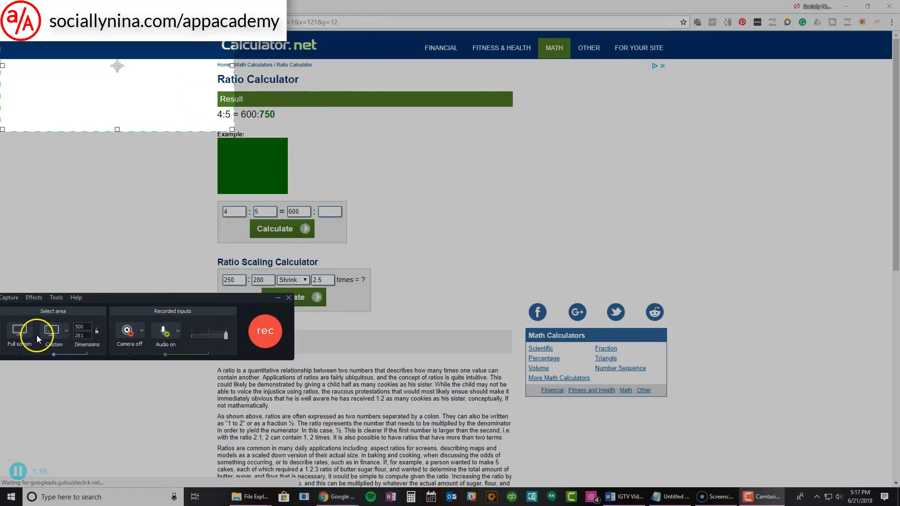
pyautogui.click(19, 329)
# Step: Calculate the matching height for a 9:16 ratio at a width of 720 in the ratio calculator
pyautogui.doubleClick(233, 211)
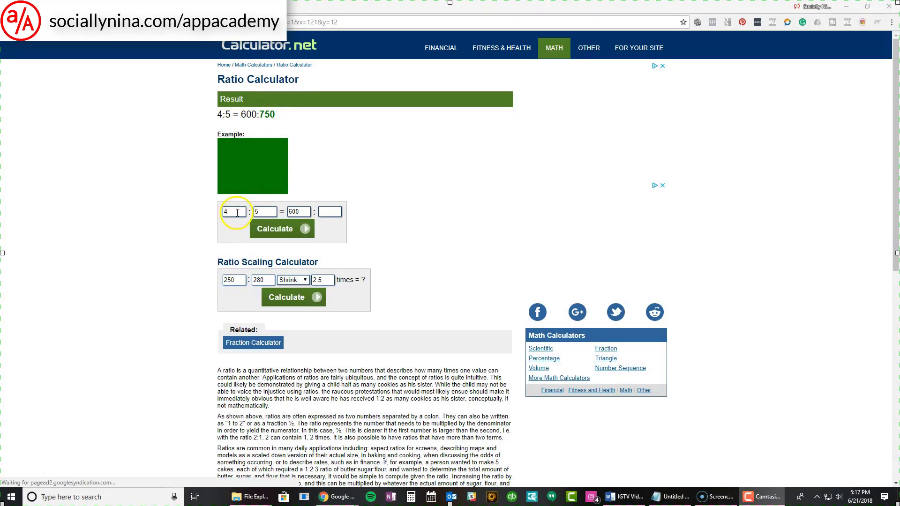
pyautogui.write('9')
pyautogui.press('Tab')
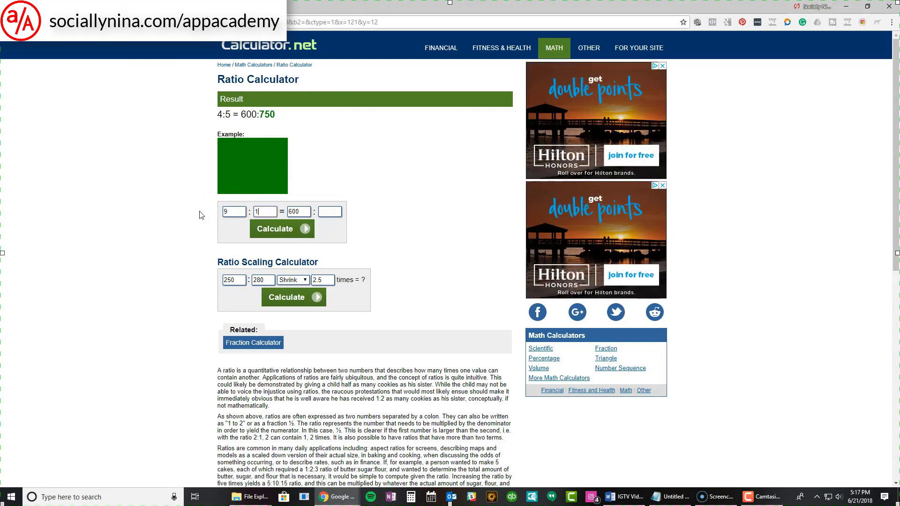
pyautogui.click(300, 212)
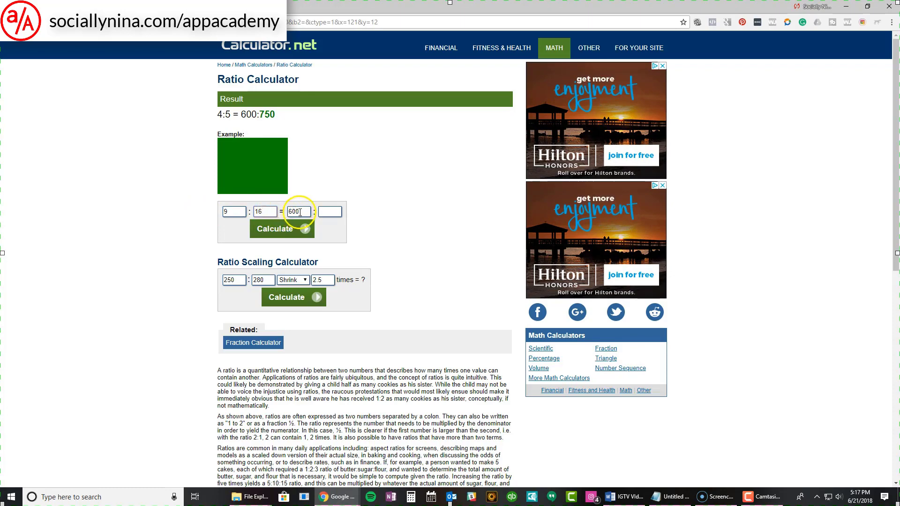
pyautogui.doubleClick(290, 211)
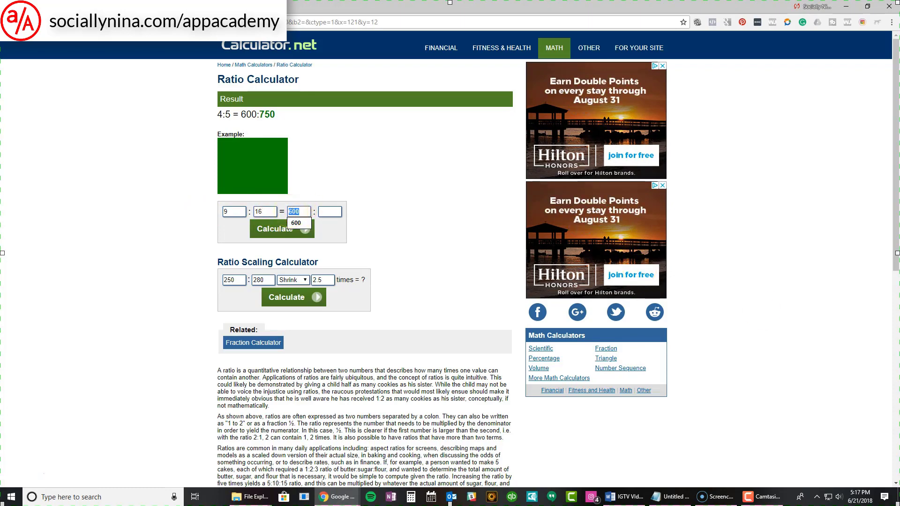
pyautogui.press('F10')
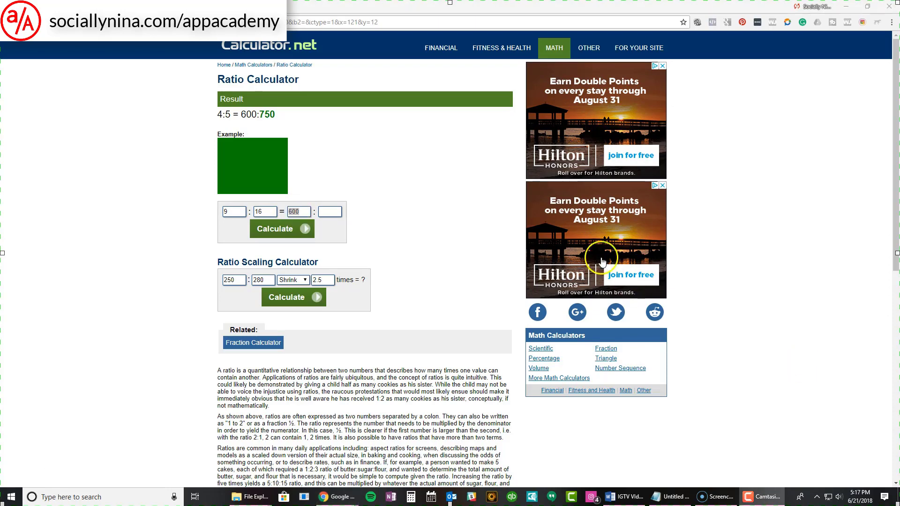
pyautogui.doubleClick(302, 213)
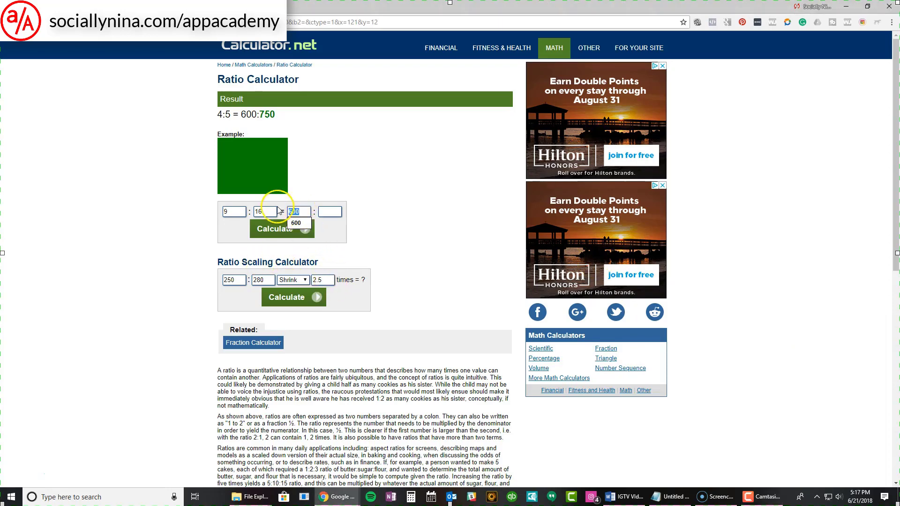
pyautogui.write('720')
pyautogui.click(286, 229)
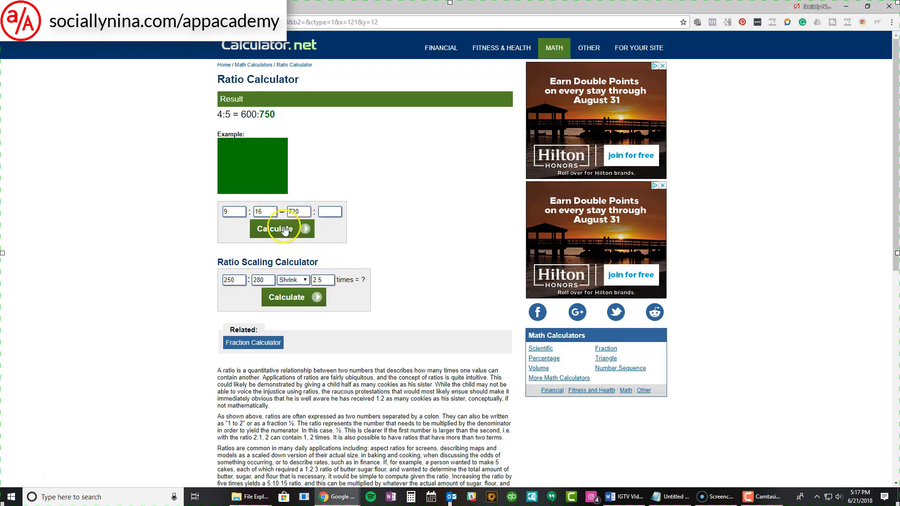
pyautogui.click(306, 230)
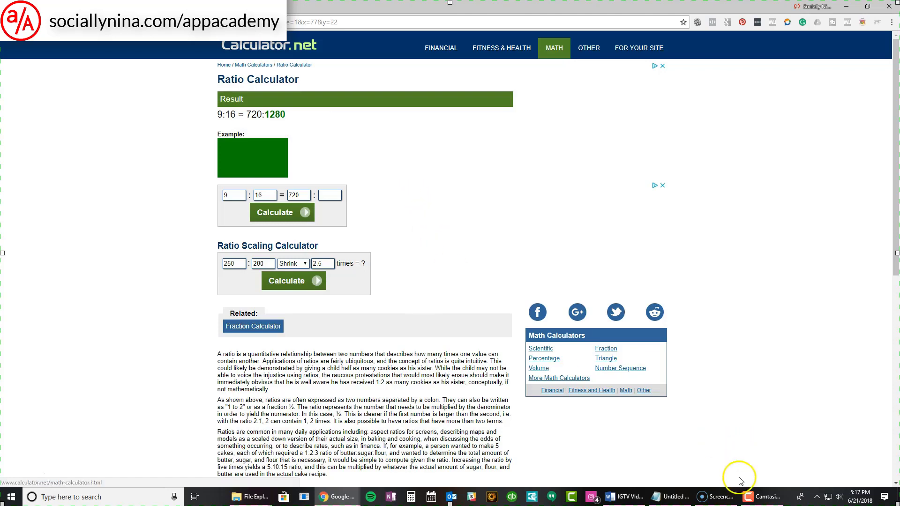
# Step: Switch to the Camtasia recorder and set the recording area to the 720p HD (1280x720) preset
pyautogui.click(750, 500)
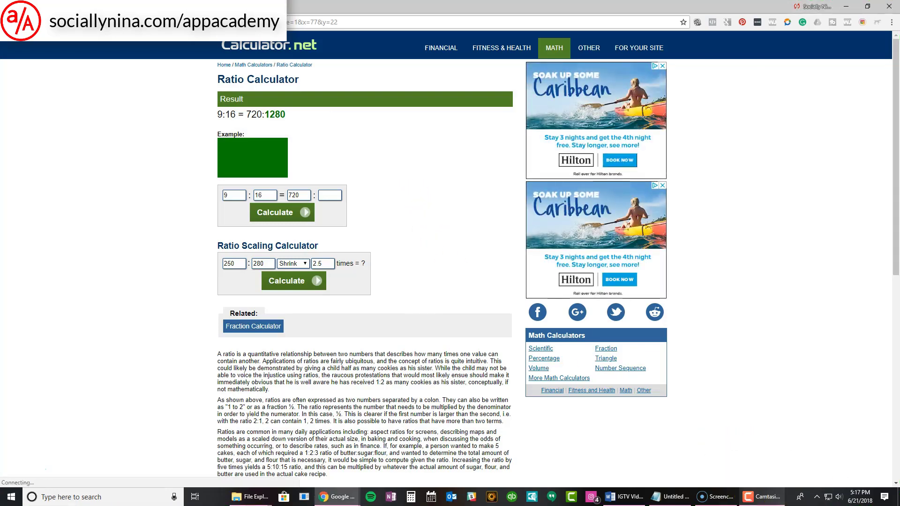
pyautogui.click(765, 501)
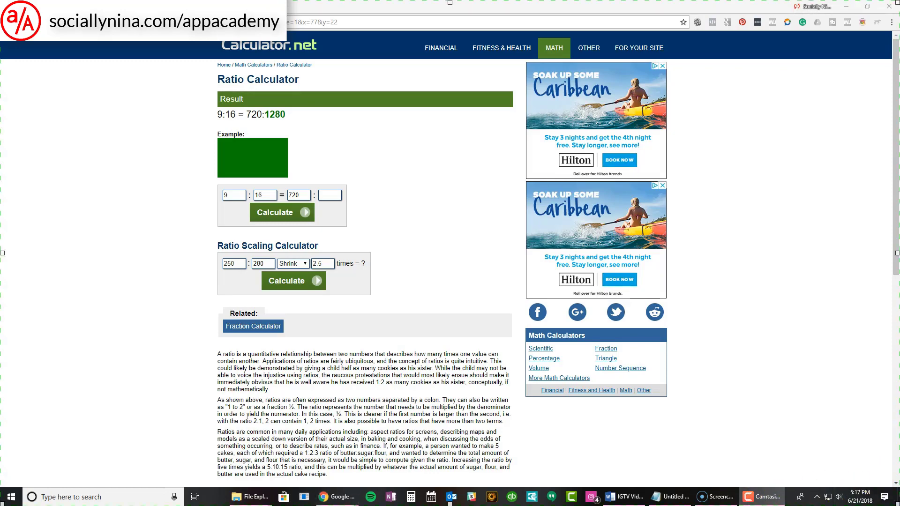
pyautogui.moveTo(610, 190); pyautogui.dragTo(525, 76)
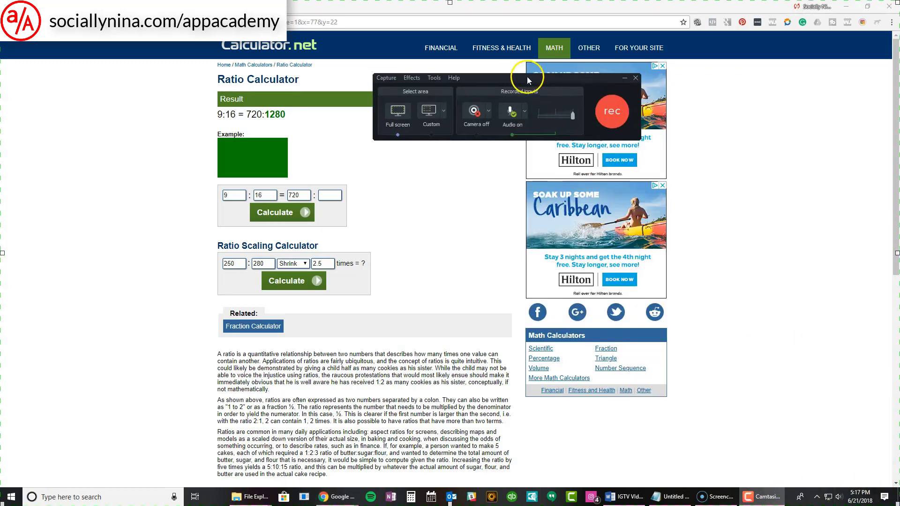
pyautogui.click(444, 110)
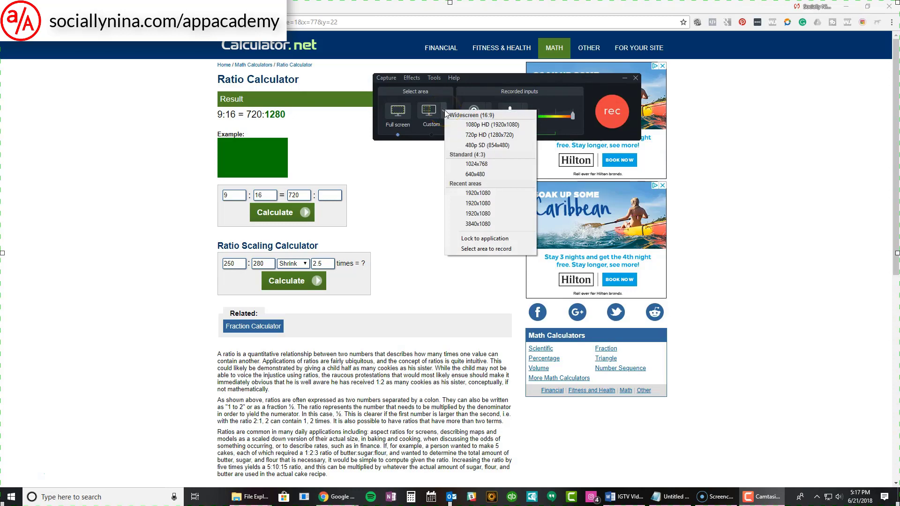
pyautogui.click(464, 124)
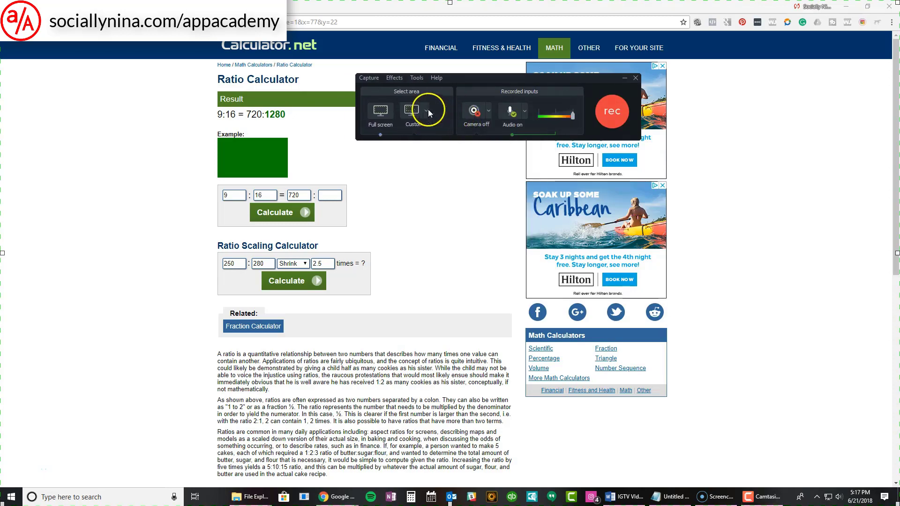
pyautogui.click(445, 114)
pyautogui.click(459, 137)
# Step: Set the recording area's width to 720 and open its height for editing
pyautogui.moveTo(418, 350); pyautogui.dragTo(404, 161)
pyautogui.doubleClick(380, 187)
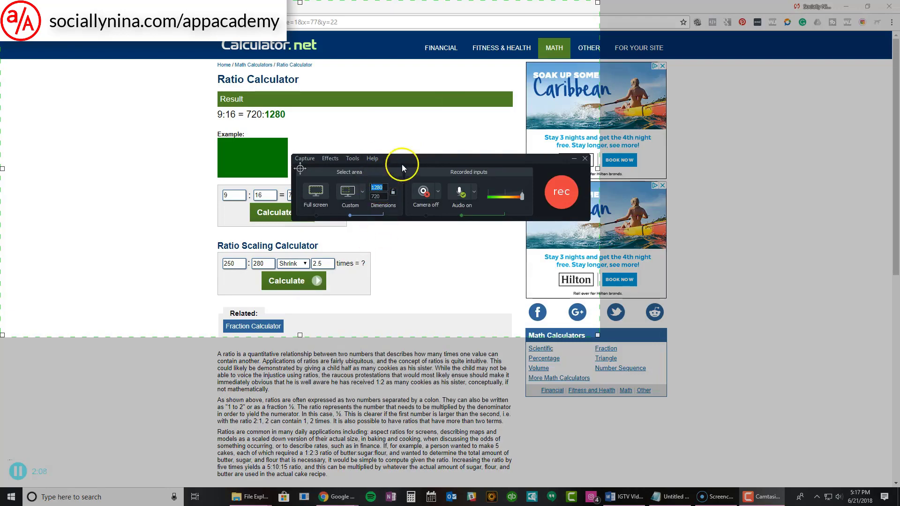
pyautogui.moveTo(406, 161); pyautogui.dragTo(428, 144)
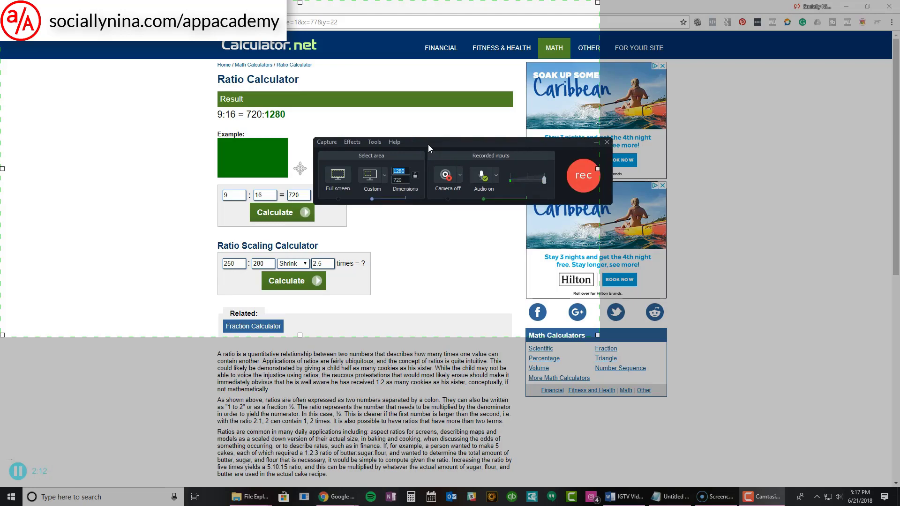
pyautogui.write('720')
pyautogui.click(400, 181)
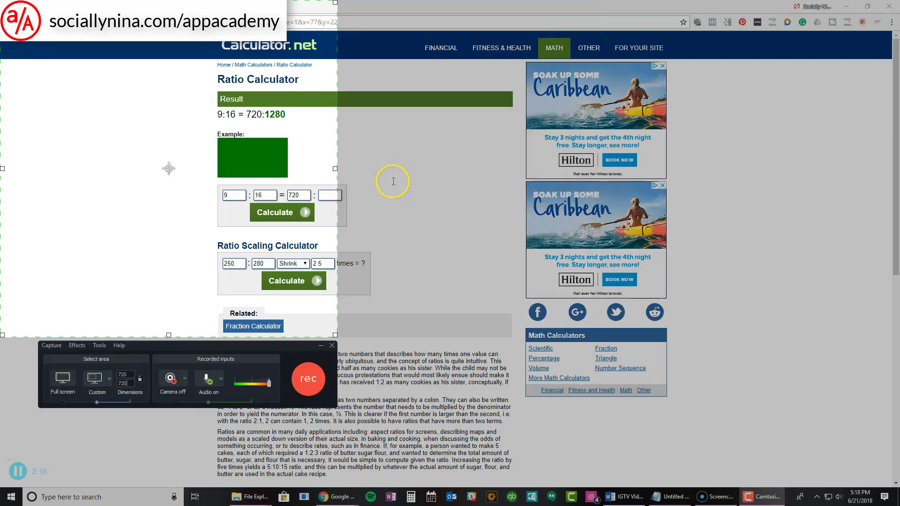
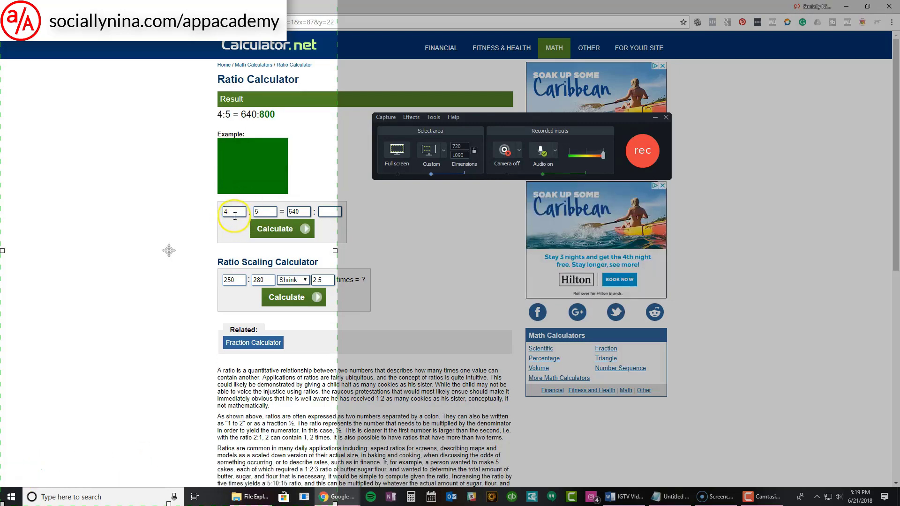
# Step: Set the custom recording area's dimensions to 640 by 800 for the 4:5 vertical ratio
pyautogui.click(304, 212)
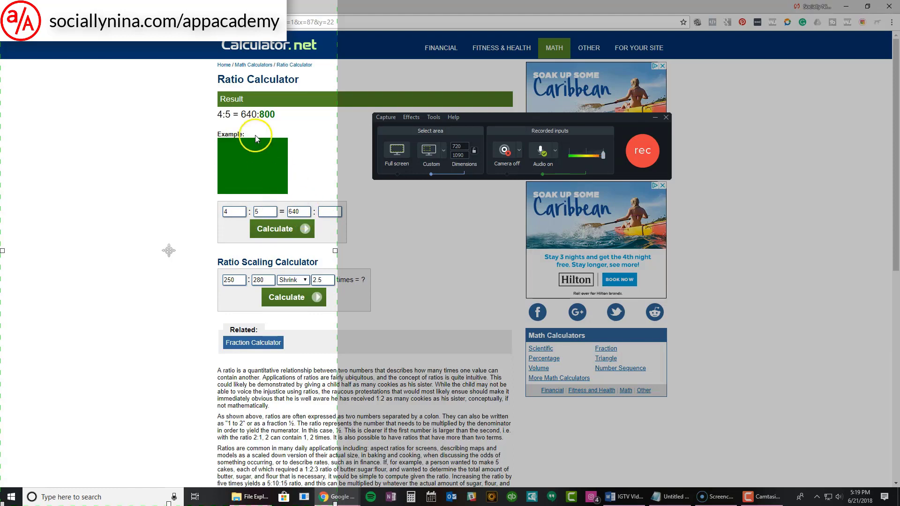
pyautogui.click(457, 146)
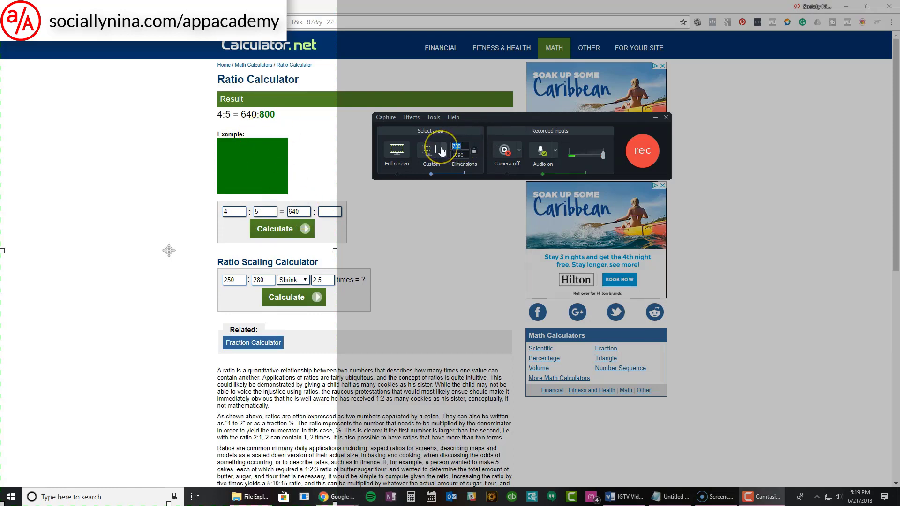
pyautogui.write('640')
pyautogui.press('Tab')
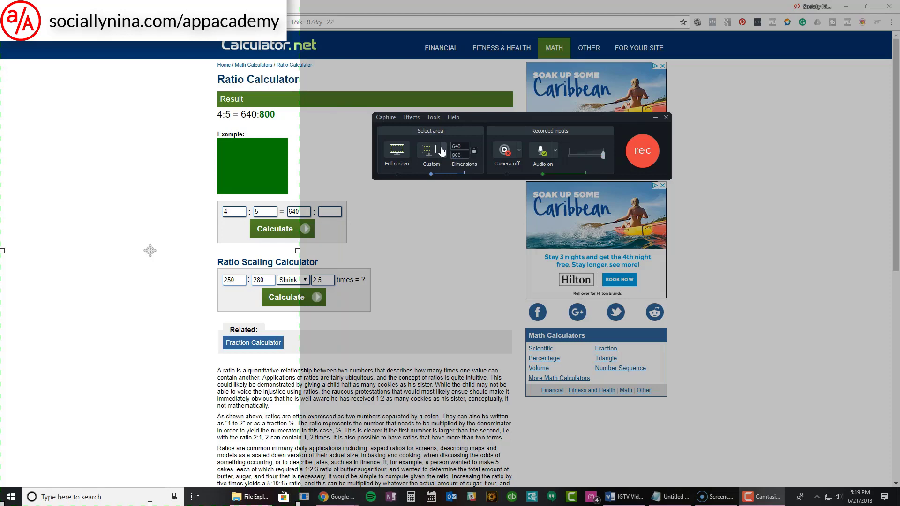
pyautogui.write('800')
pyautogui.press('Return')
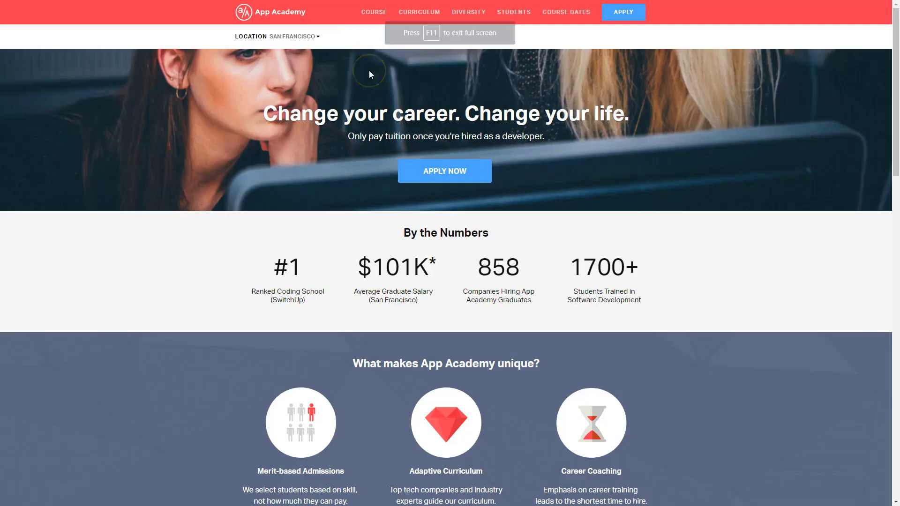
# Step: Look through the App Academy home page and its Diversity page
pyautogui.scroll(-1, 370, 70)
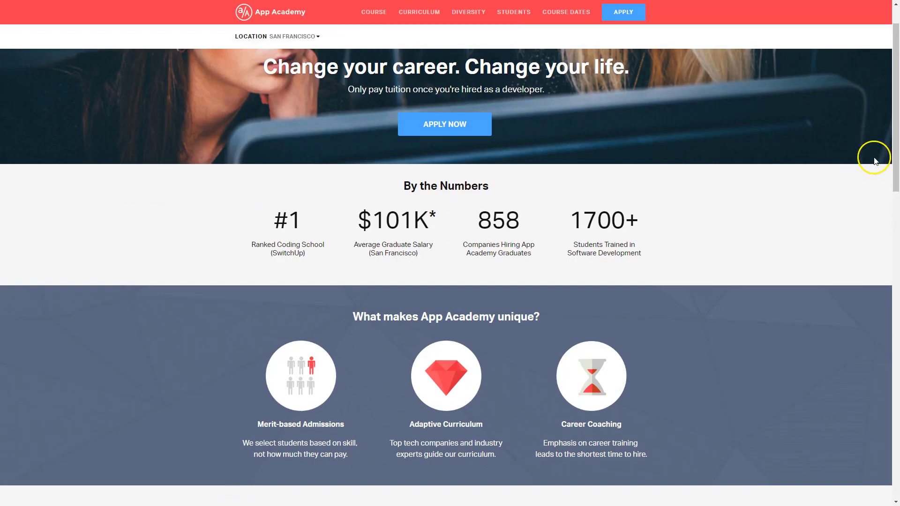
pyautogui.moveTo(896, 162); pyautogui.dragTo(879, 443)
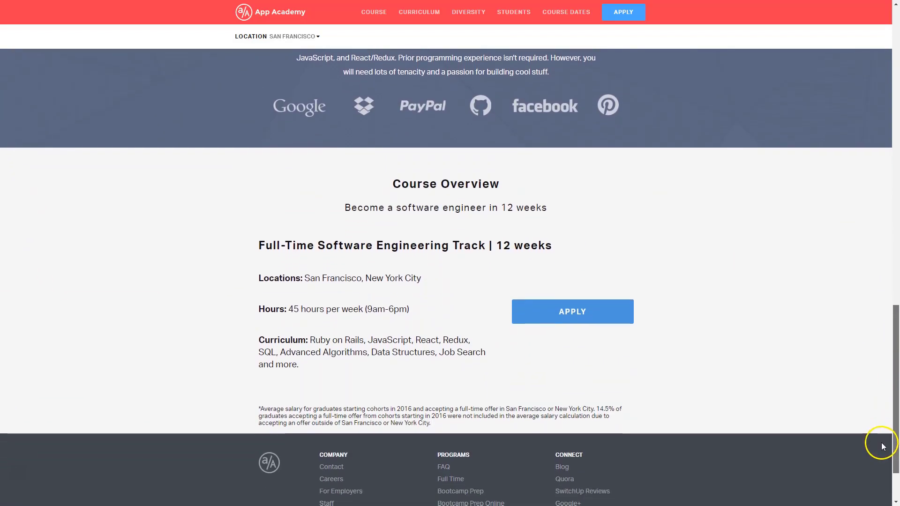
pyautogui.click(472, 21)
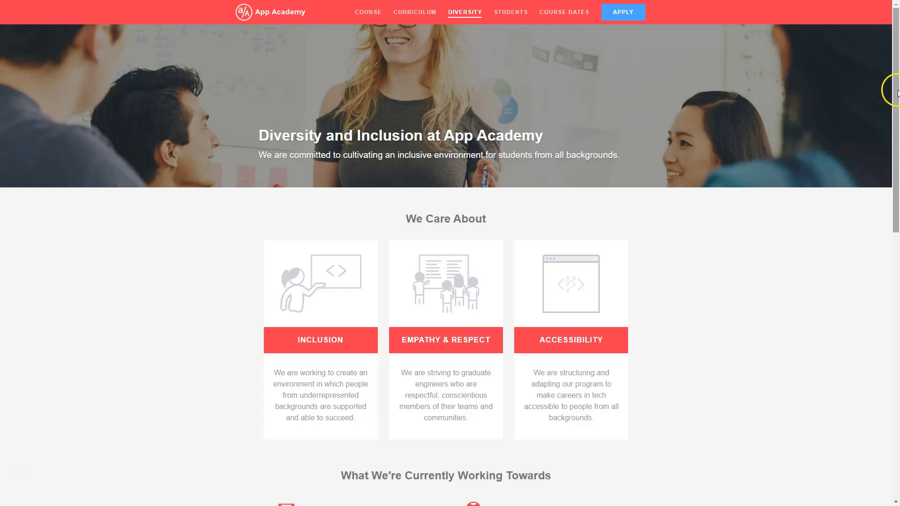
pyautogui.moveTo(897, 93); pyautogui.dragTo(878, 310)
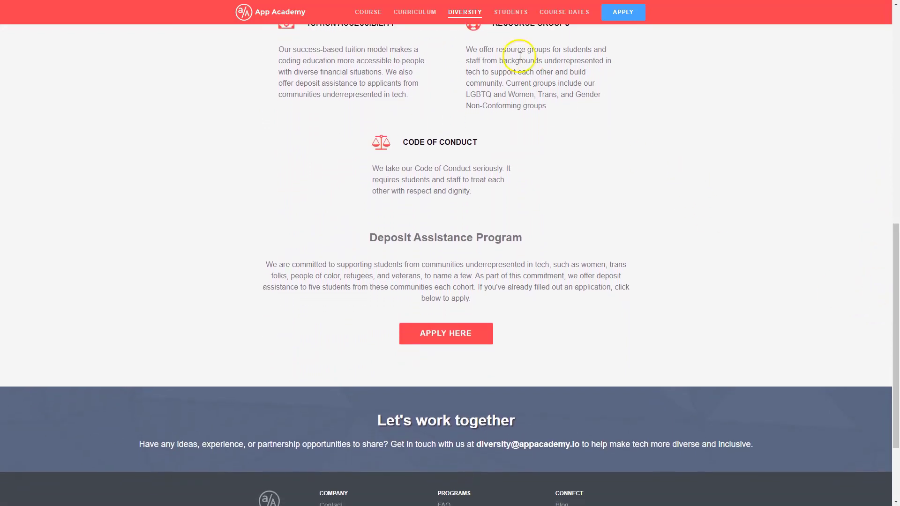
# Step: Open App Academy's Students page and look through it down to the companies where alumni work
pyautogui.click(507, 19)
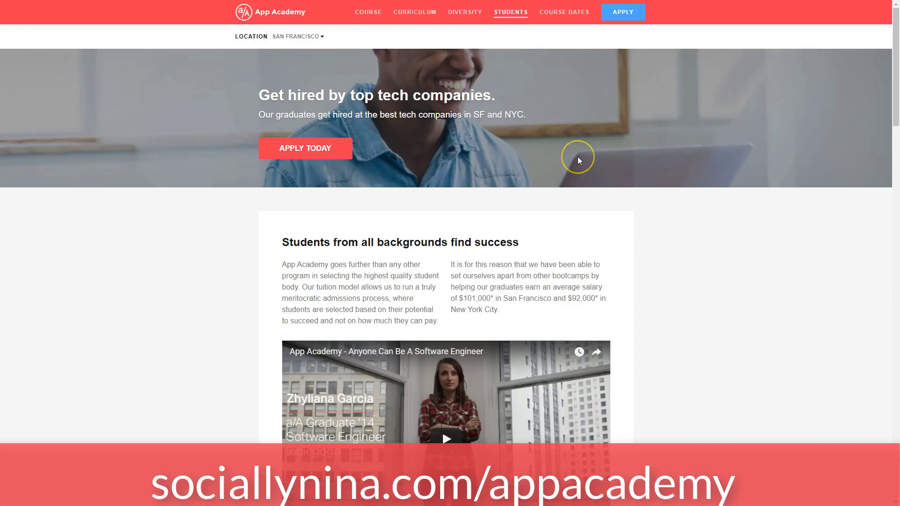
pyautogui.scroll(-1, 577, 160)
pyautogui.scroll(-1, 580, 160)
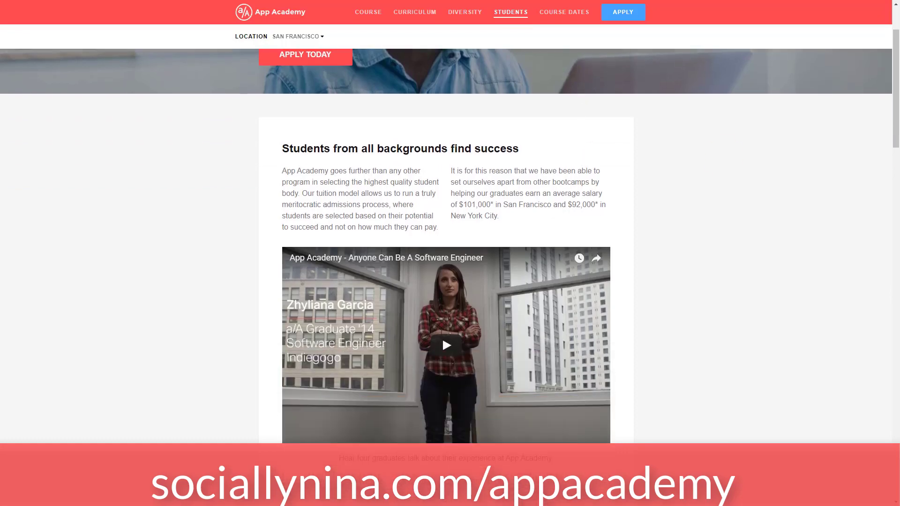
pyautogui.moveTo(894, 118); pyautogui.dragTo(896, 257)
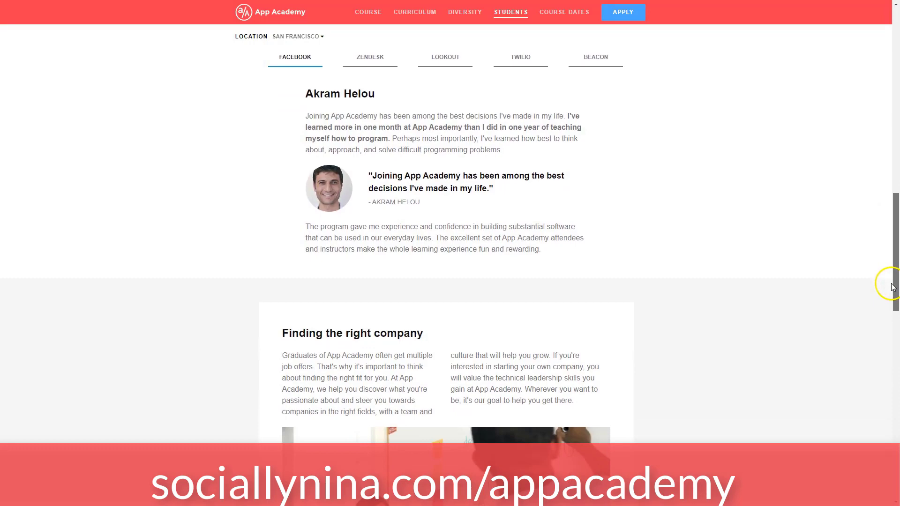
pyautogui.moveTo(893, 281); pyautogui.dragTo(878, 398)
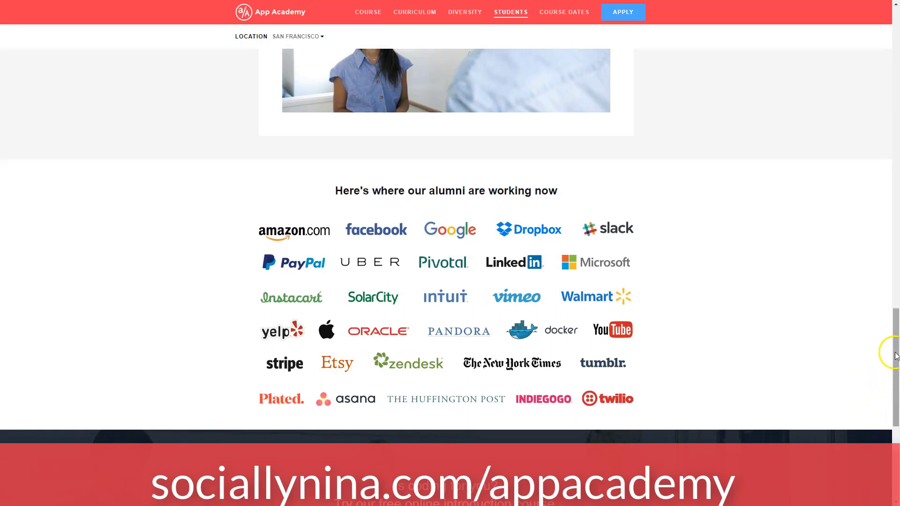
pyautogui.moveTo(896, 356); pyautogui.dragTo(892, 399)
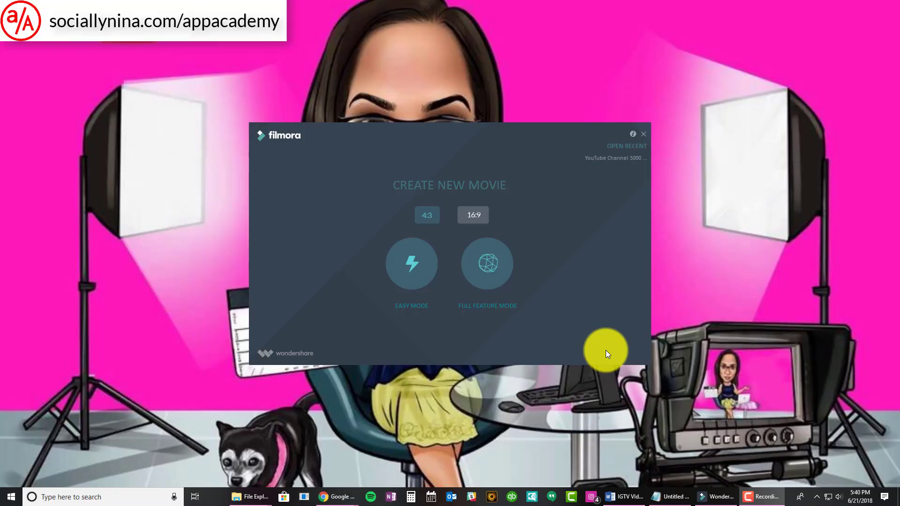
# Step: Start a new 16:9 movie in Filmora's Full Feature Mode and open its PC screen recorder
pyautogui.click(488, 283)
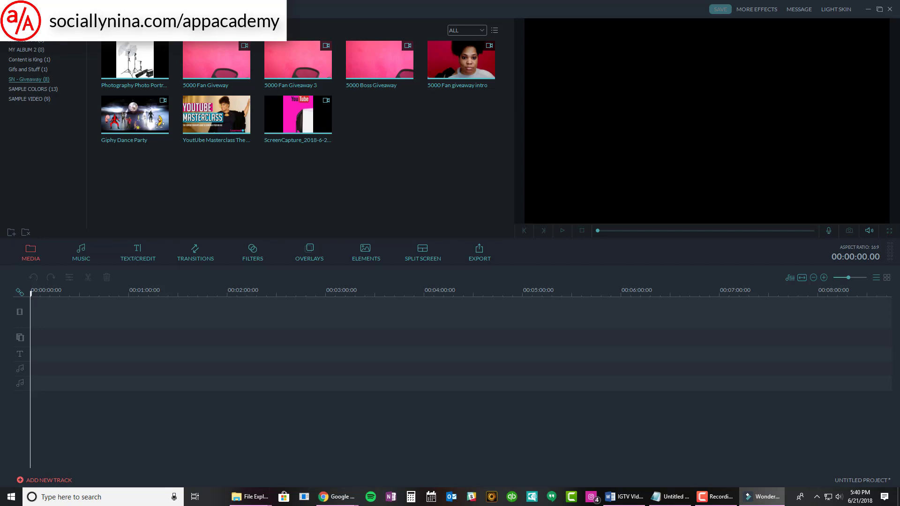
pyautogui.hotkey('alt', 'f')
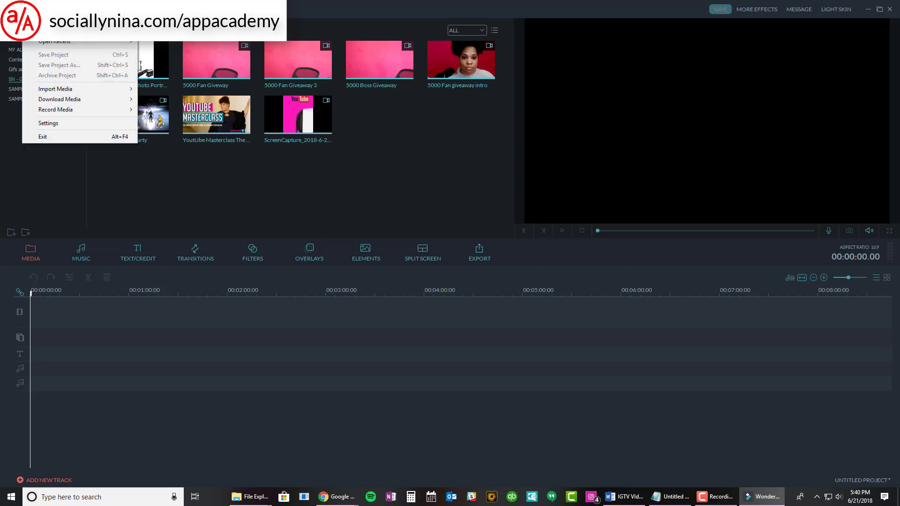
pyautogui.moveTo(44, 109)
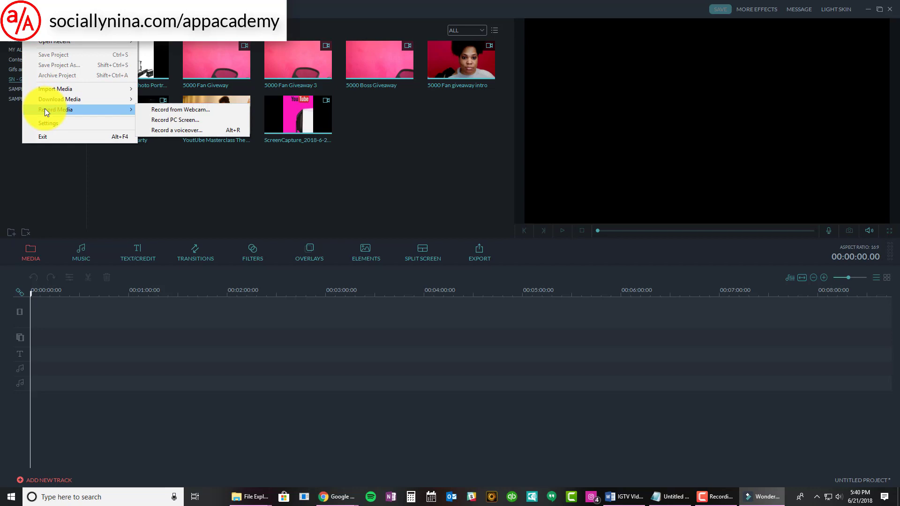
pyautogui.click(161, 119)
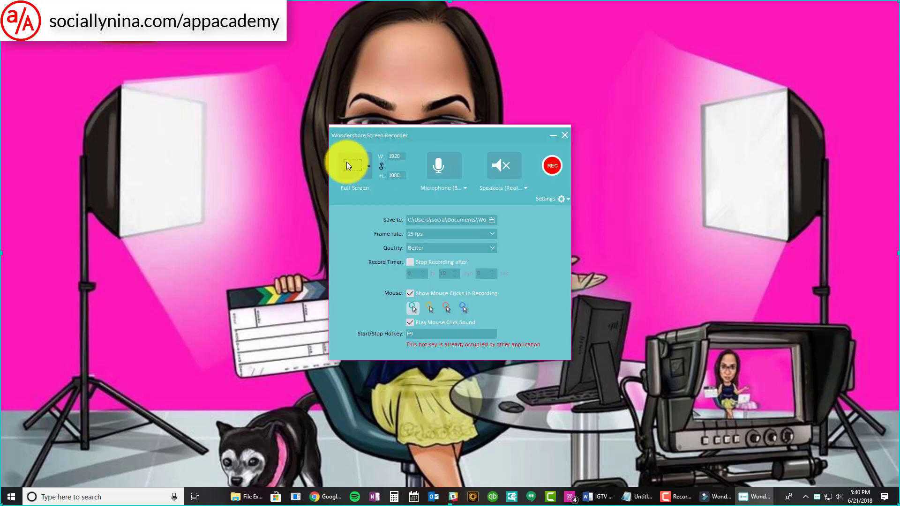
# Step: Switch the screen recorder from full screen to a custom capture area with a width of 640
pyautogui.click(369, 164)
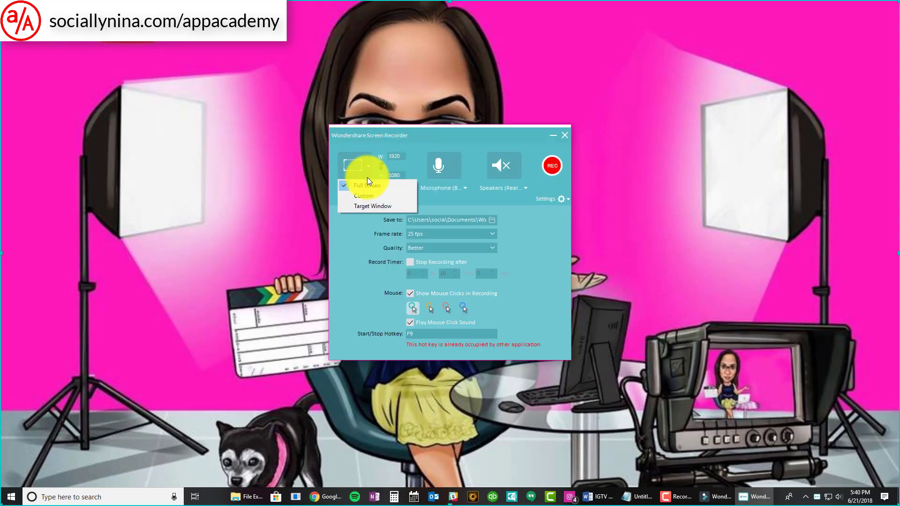
pyautogui.click(367, 197)
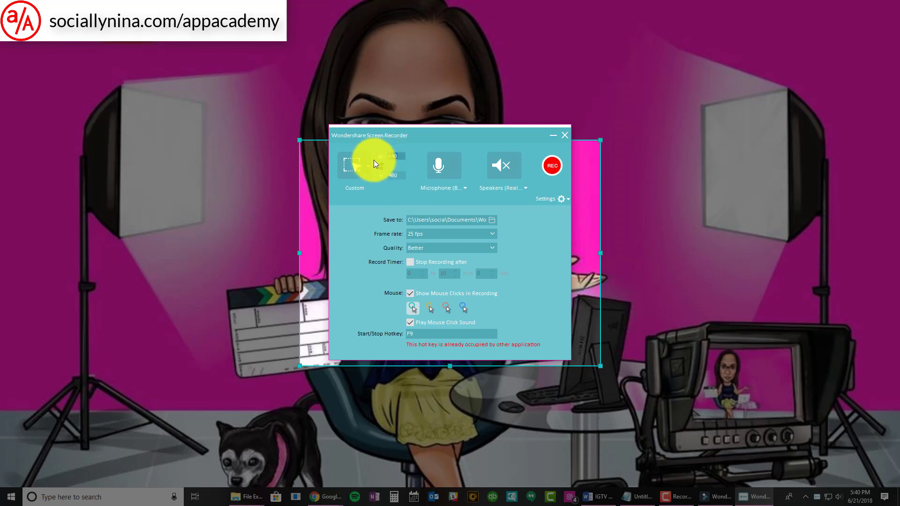
pyautogui.doubleClick(399, 156)
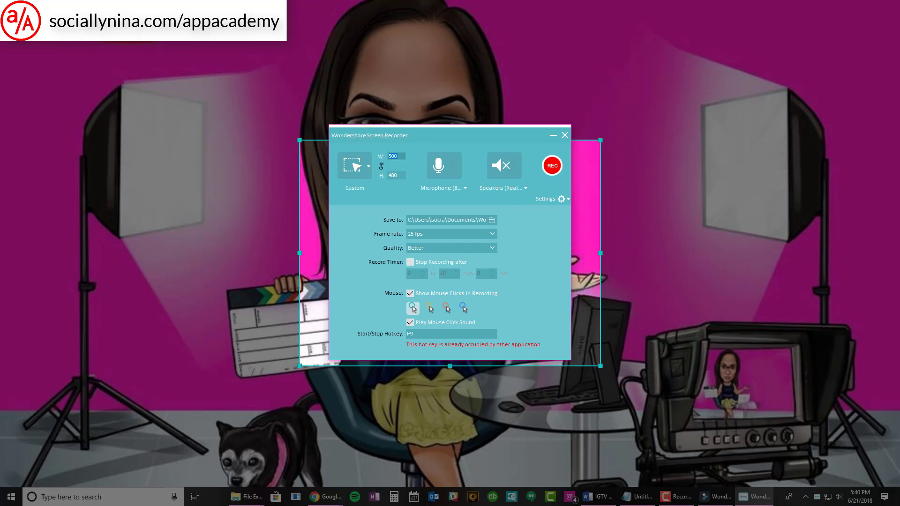
pyautogui.hotkey('alt', 'Tab')
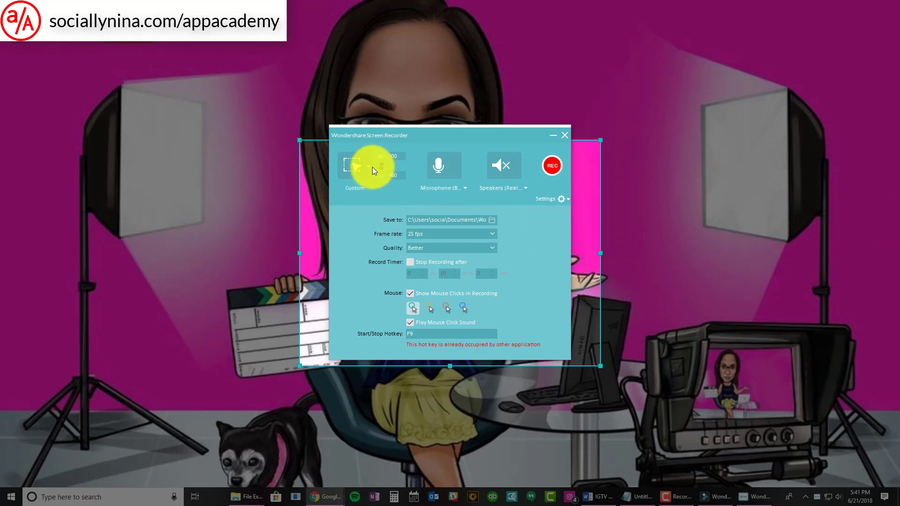
pyautogui.click(395, 155)
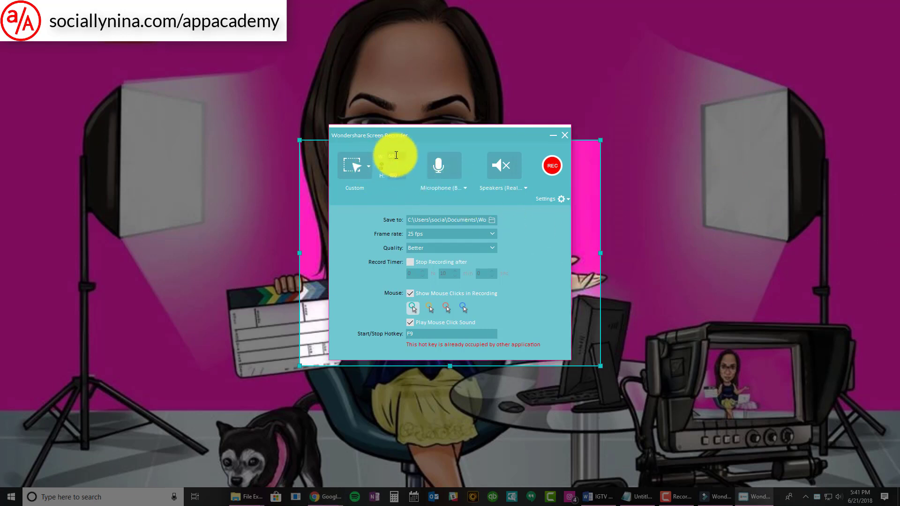
pyautogui.write('8')
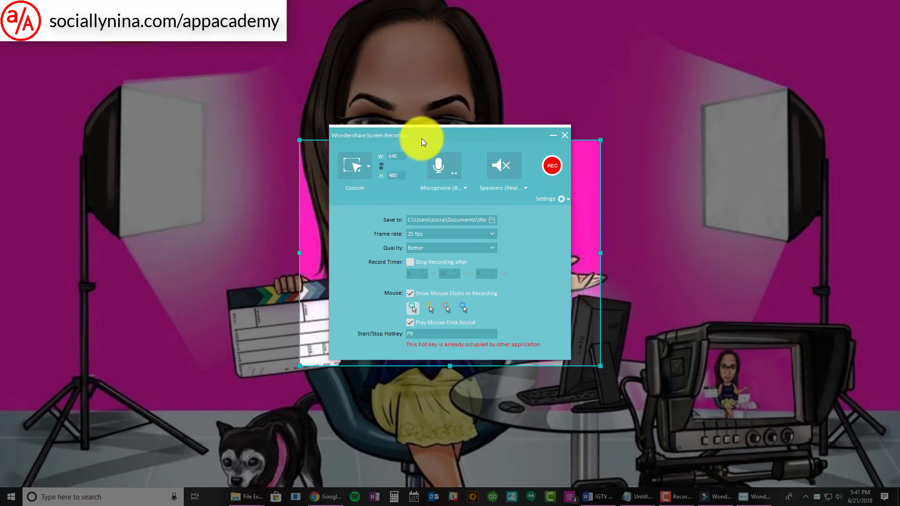
# Step: Move the recorder window aside, then set the custom capture area's height to 800 and reposition the area towards the desktop's middle
pyautogui.moveTo(421, 139); pyautogui.dragTo(569, 128)
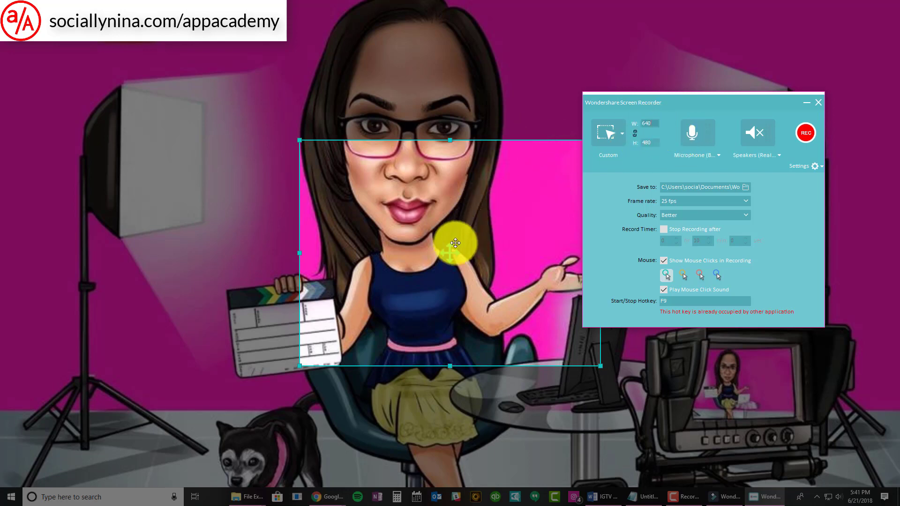
pyautogui.moveTo(449, 253); pyautogui.dragTo(9, 234)
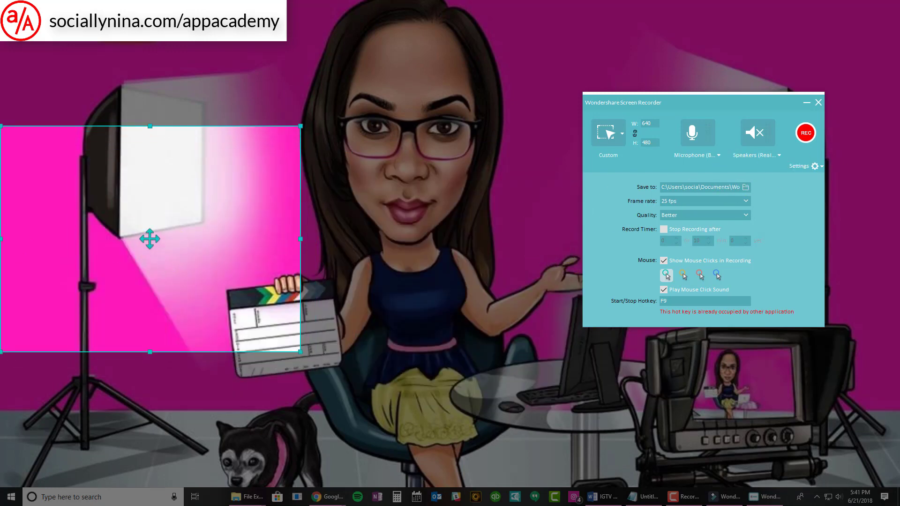
pyautogui.click(771, 143)
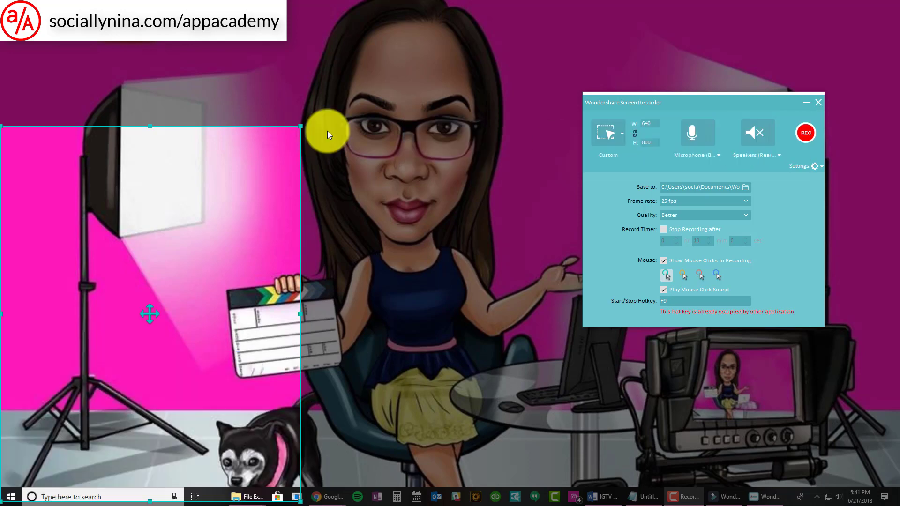
pyautogui.moveTo(146, 311); pyautogui.dragTo(306, 220)
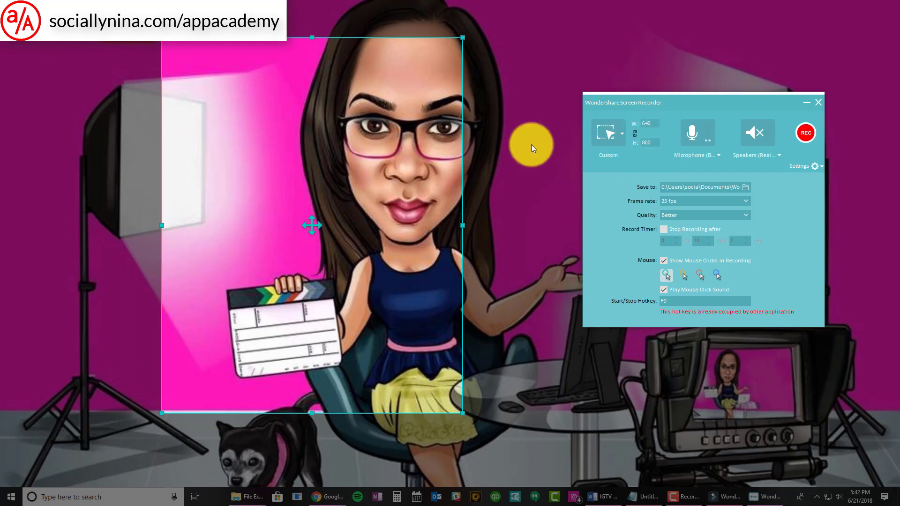
pyautogui.moveTo(302, 225); pyautogui.dragTo(410, 187)
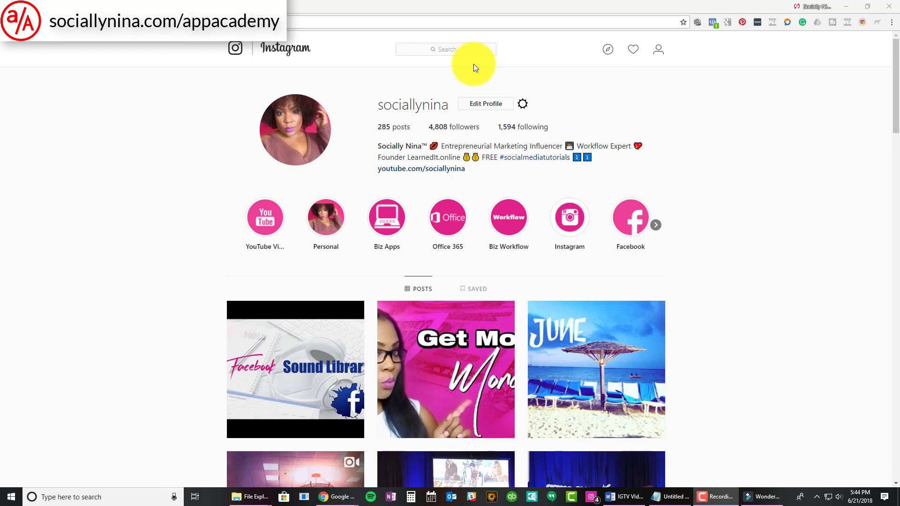
# Step: Open sociallynina.com/appacademy in the browser and look through the Bootcamp Prep scholarship page
pyautogui.hotkey('ctrl', 'l')
pyautogui.write('soci')
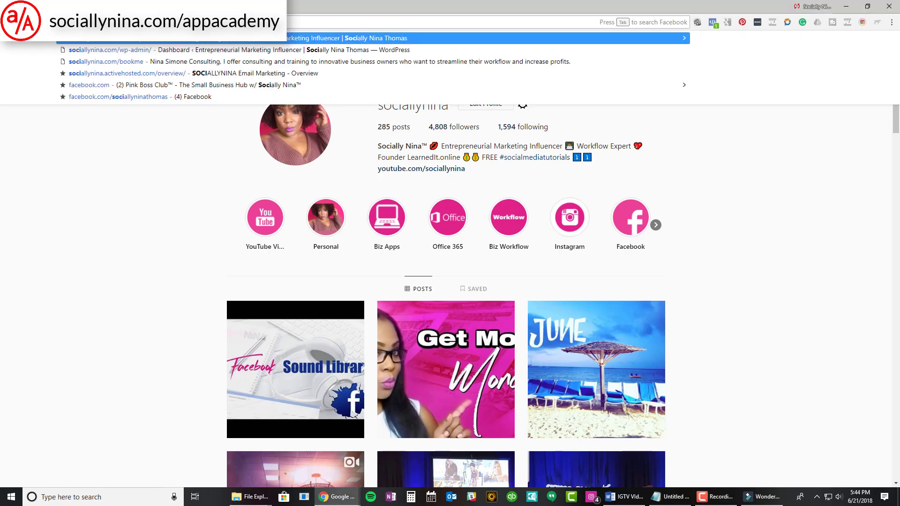
pyautogui.write('allynina.com/a')
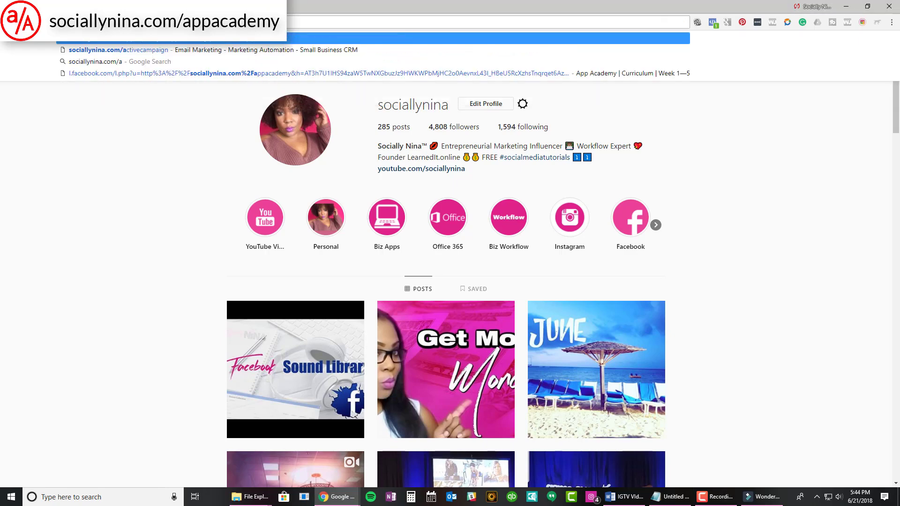
pyautogui.press('Return')
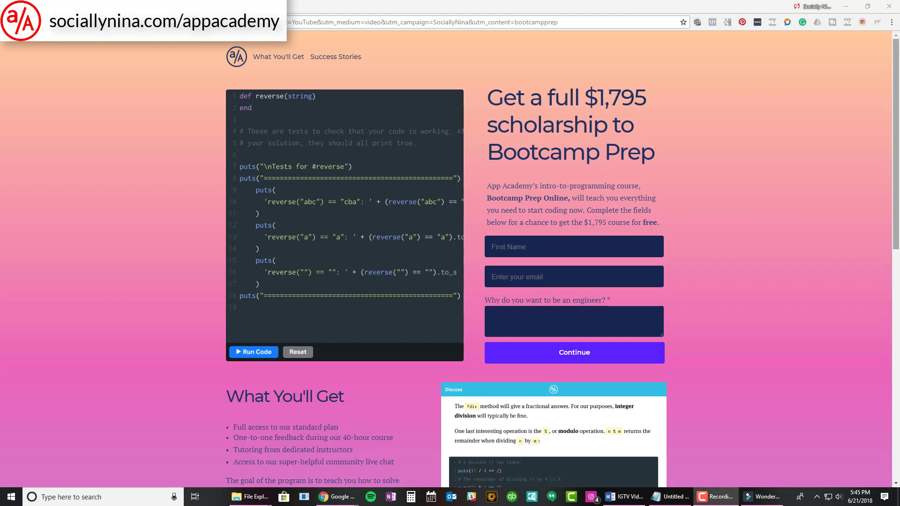
pyautogui.scroll(-2, 698, 183)
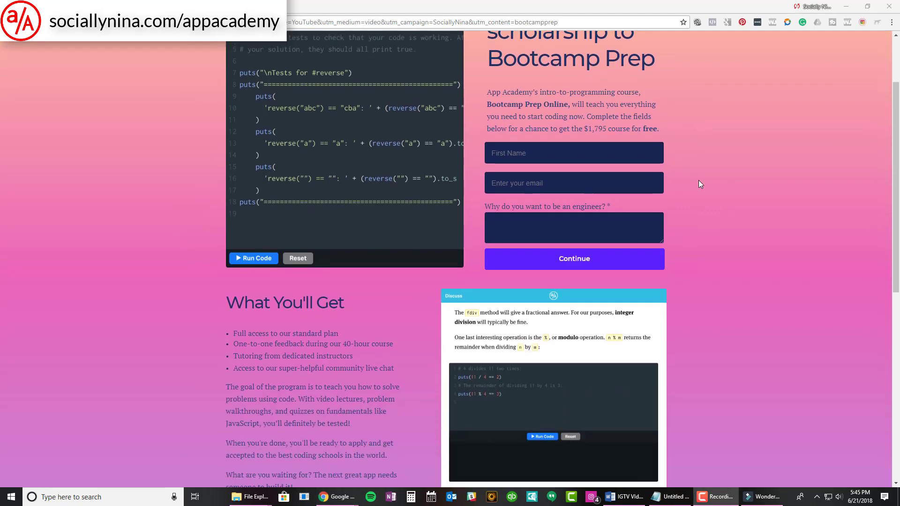
pyautogui.scroll(-3, 698, 181)
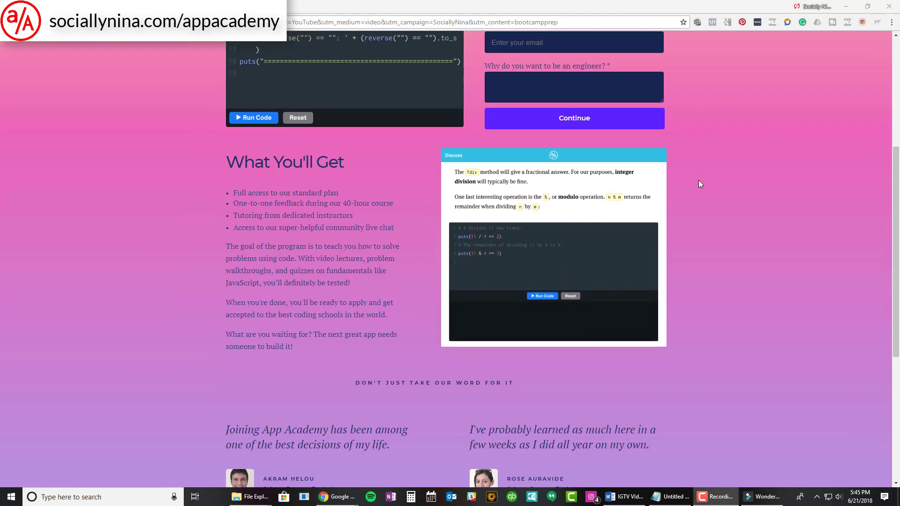
pyautogui.scroll(-2, 699, 184)
pyautogui.scroll(-4, 699, 184)
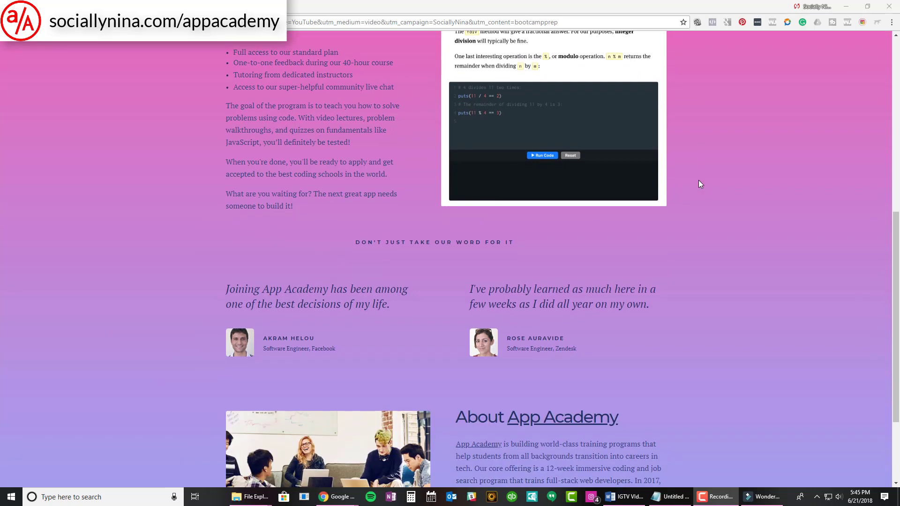